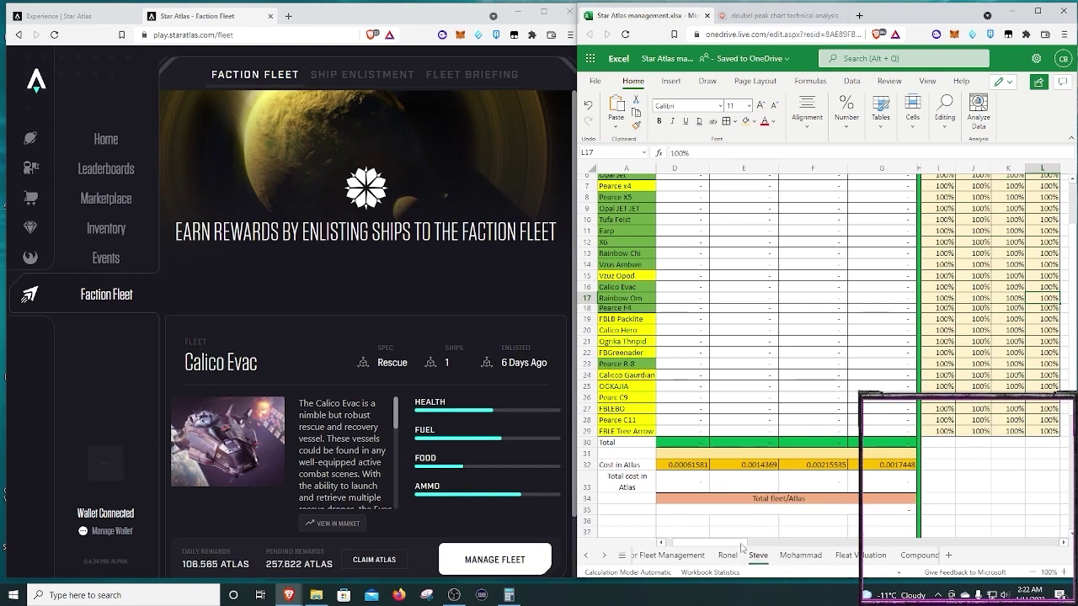
Locate the Calico Evac row in the spreadsheet and open that ship's fleet management data in Star Atlas.
drag(742, 544, 726, 544)
scroll(775, 353, up, 3)
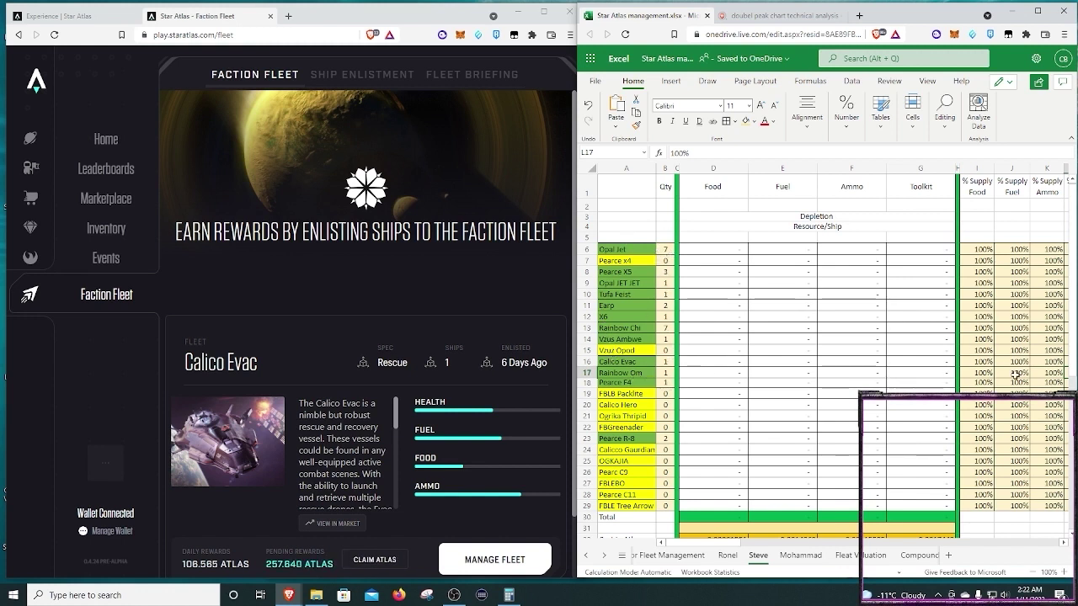
click(319, 350)
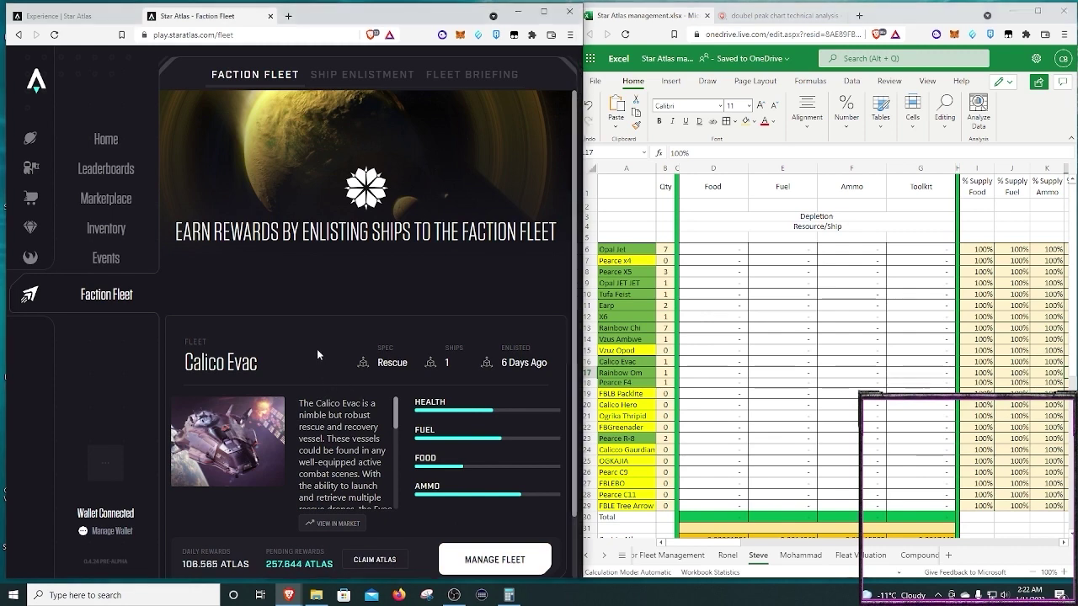
scroll(482, 556, down, 1)
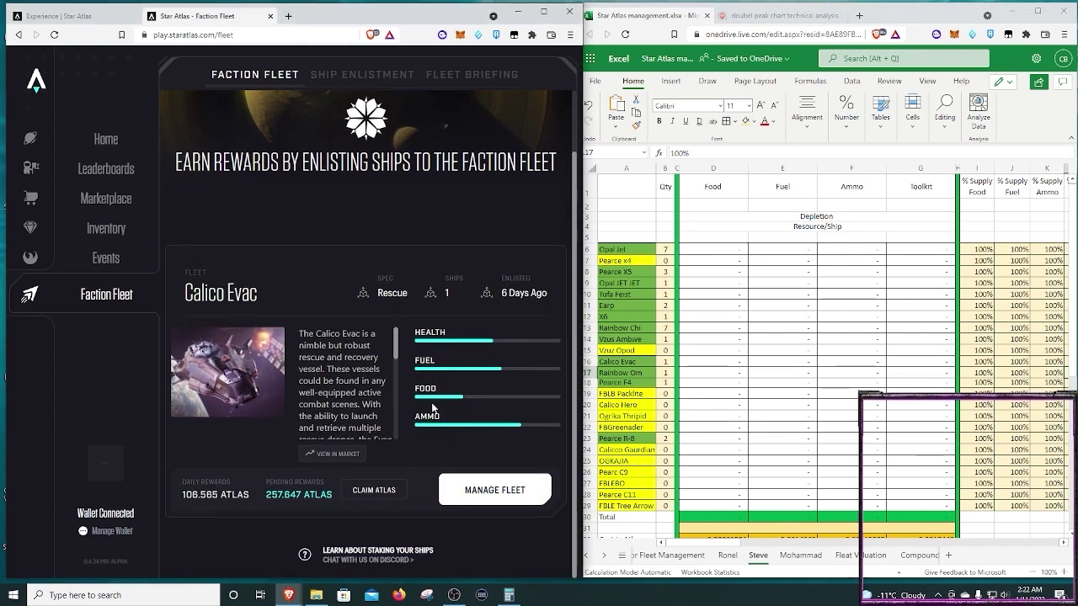
click(596, 366)
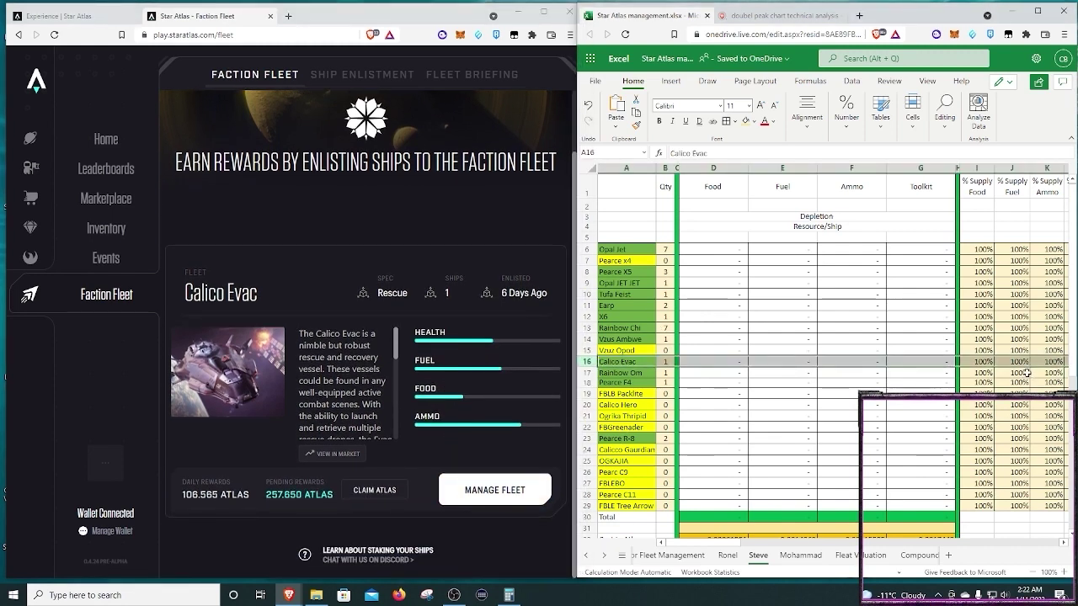
click(506, 486)
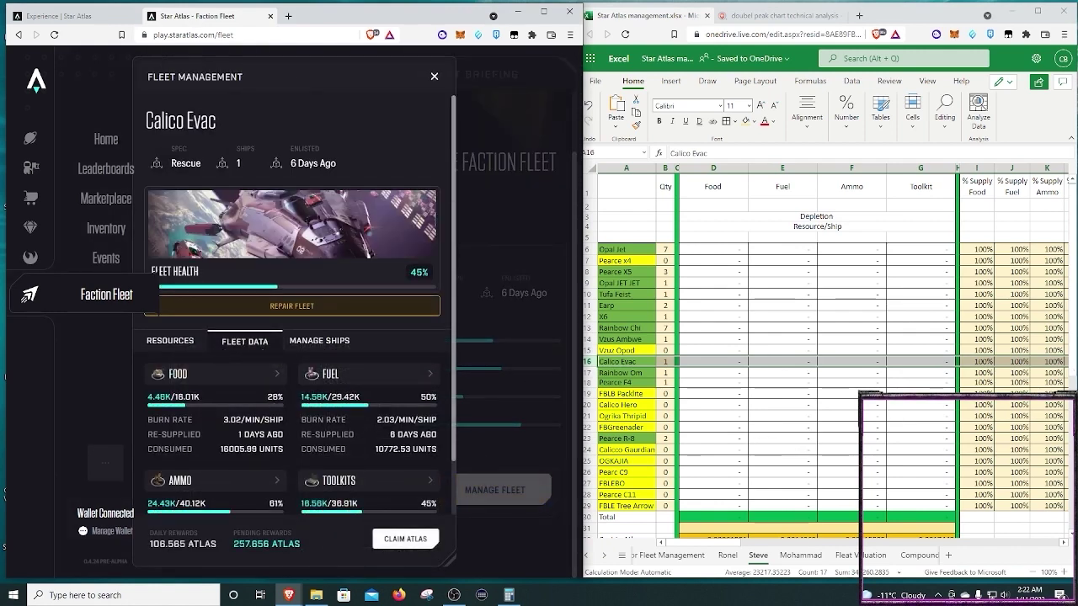
Enter the Calico Evac's supply percentages in row 16: food 28%, fuel 50%, ammo 61% and toolkit 45%.
drag(673, 543, 726, 542)
click(737, 361)
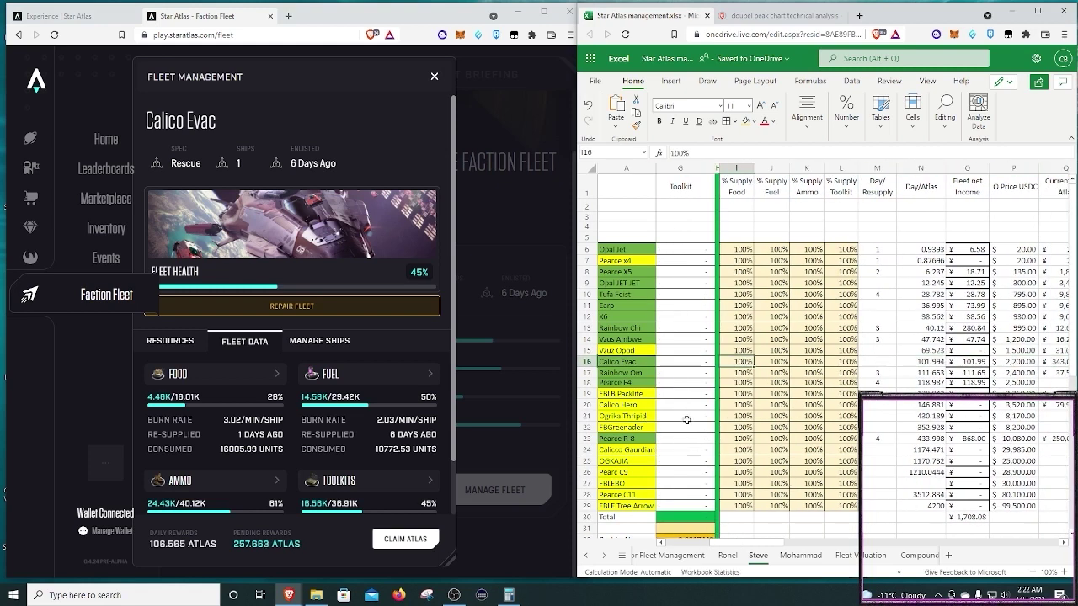
text(28)
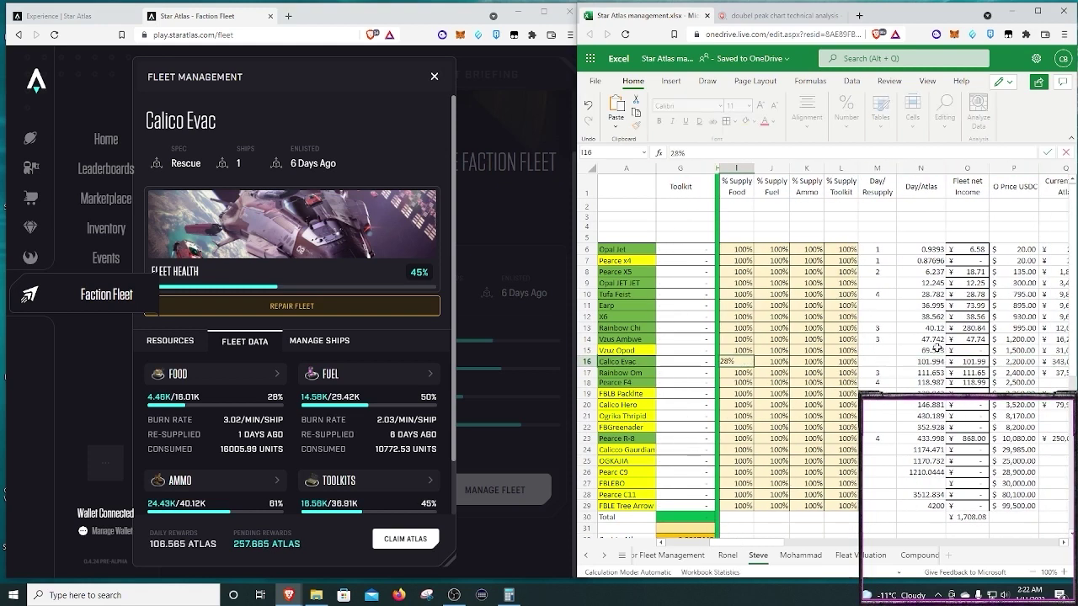
key(Tab)
text(50)
key(Tab)
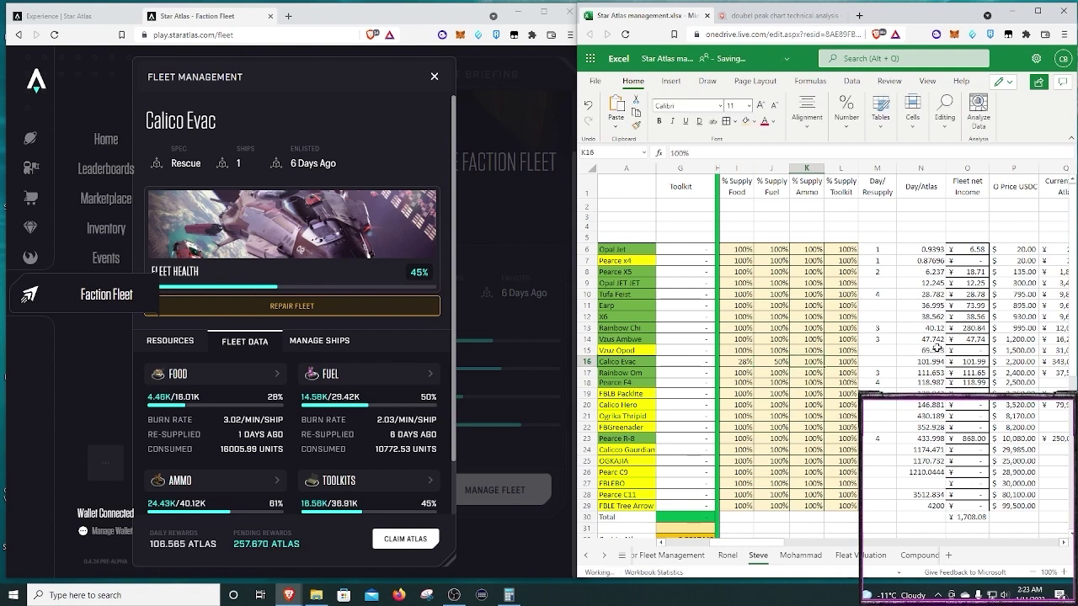
text(61)
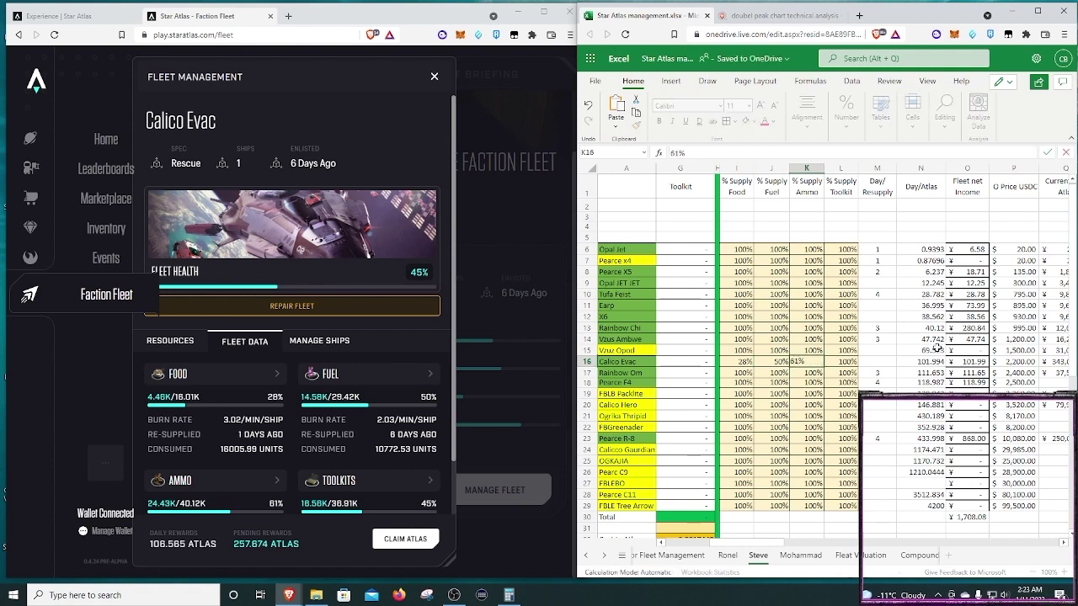
key(Tab)
text(45)
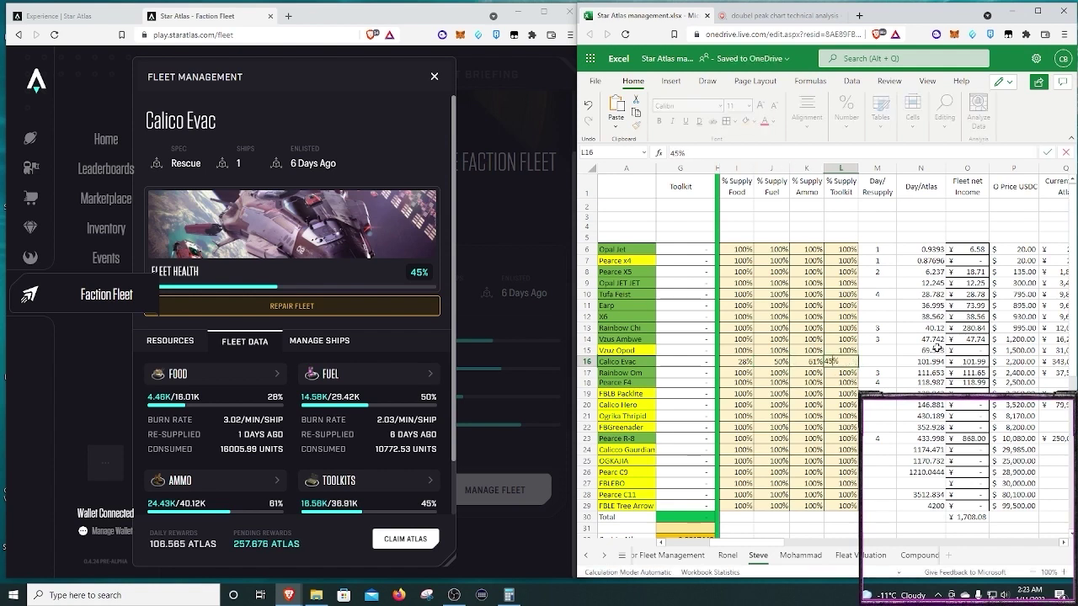
key(Return)
Look up the owned resources in the Star Atlas inventory and record 582 fuel and 85 ammo in row 31 under the totals.
scroll(893, 349, left, 6)
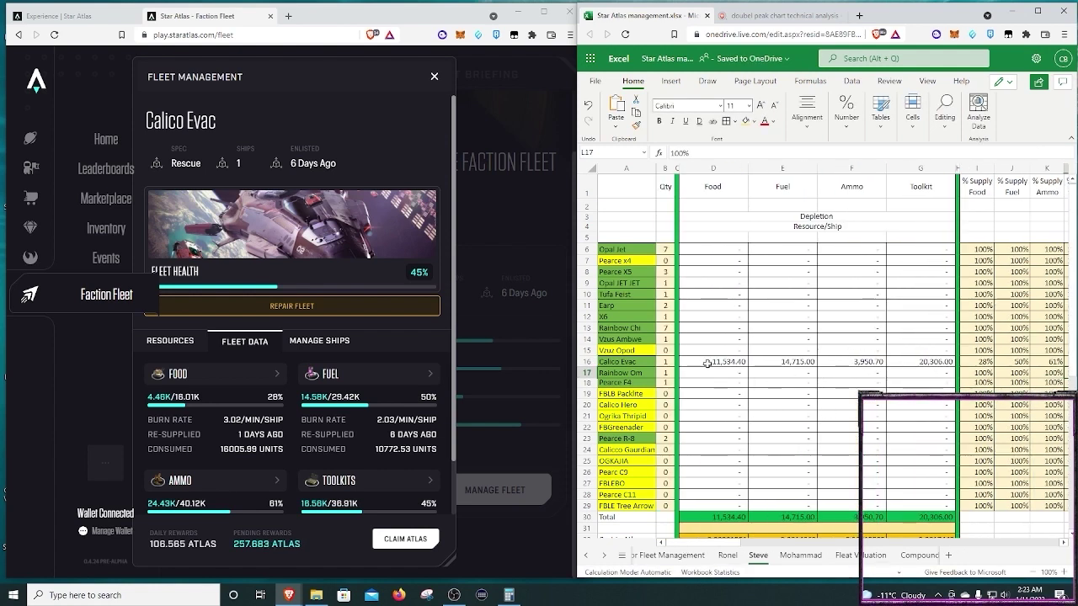
scroll(774, 363, down, 2)
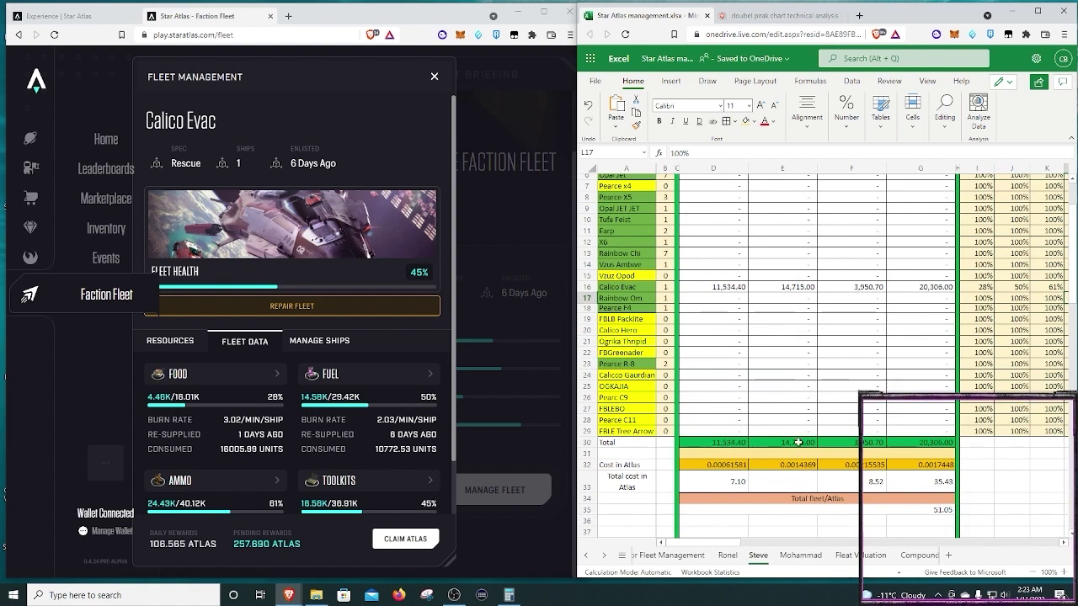
click(736, 452)
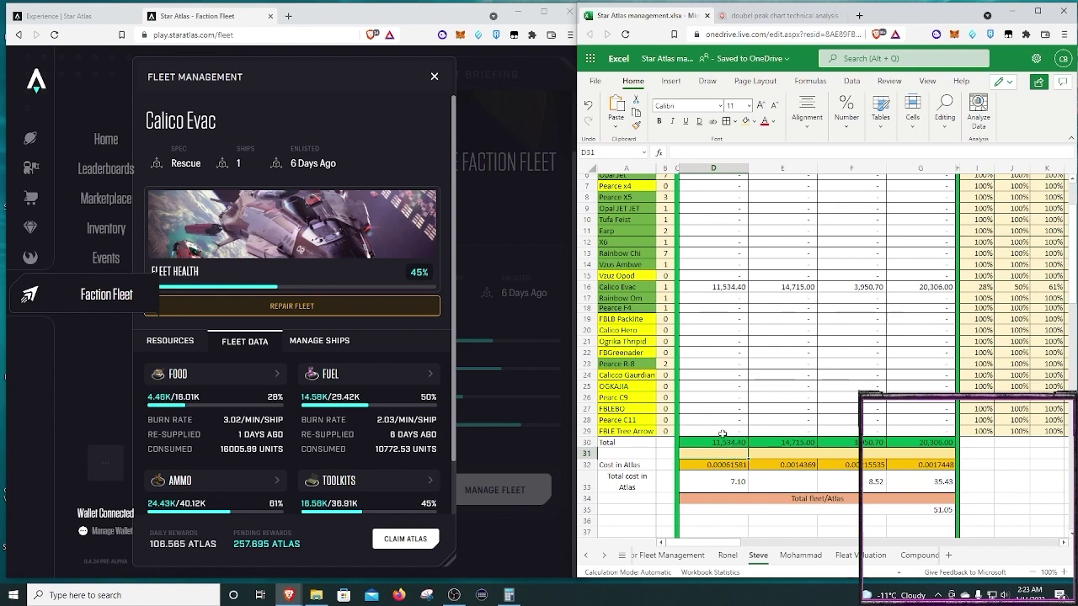
click(126, 347)
click(106, 228)
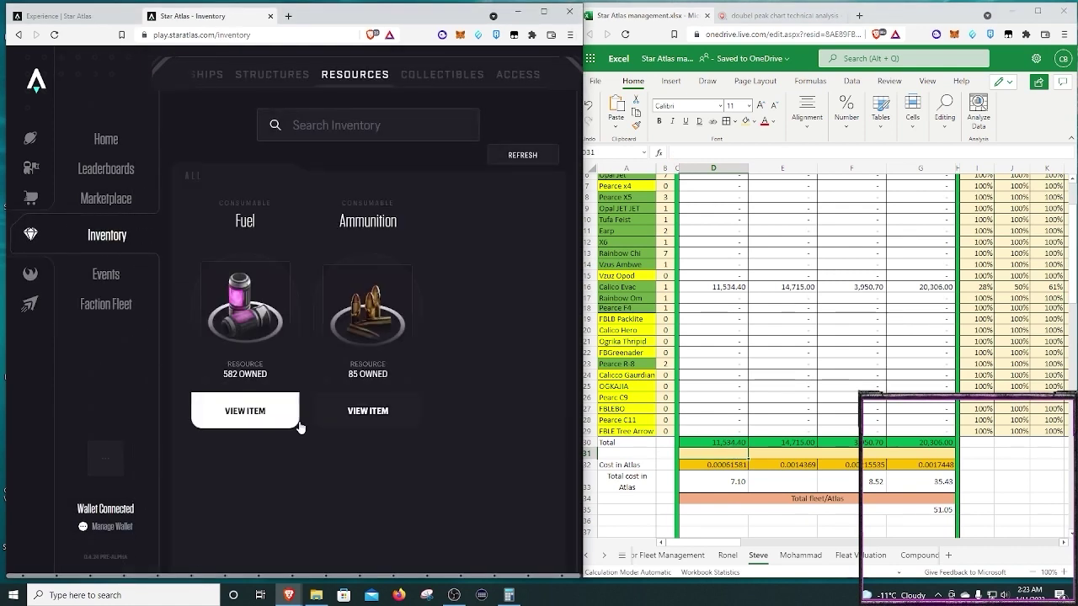
click(771, 455)
text(5)
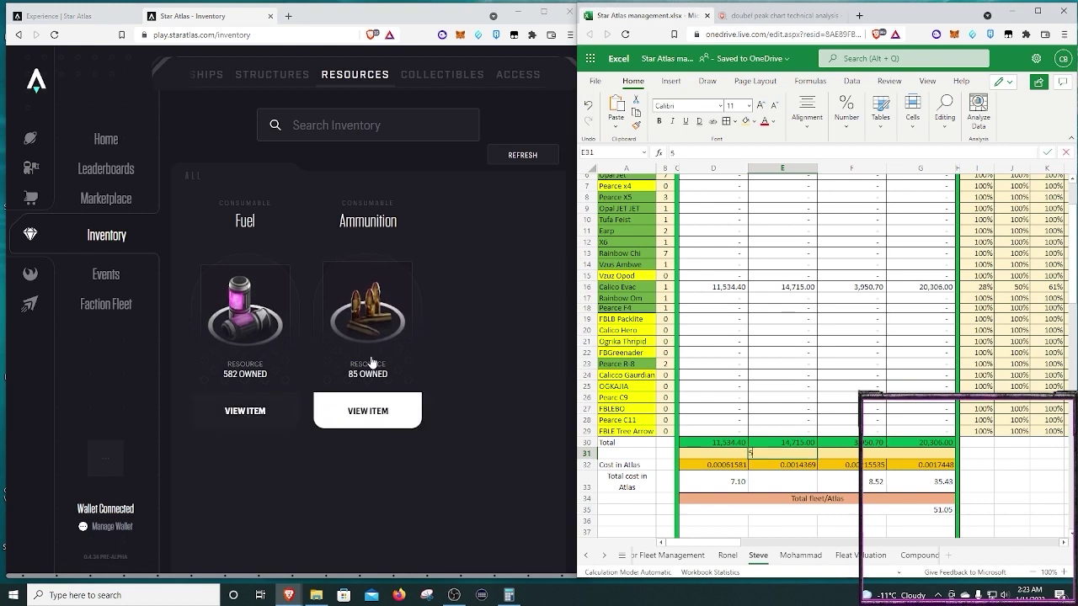
text(82)
key(Tab)
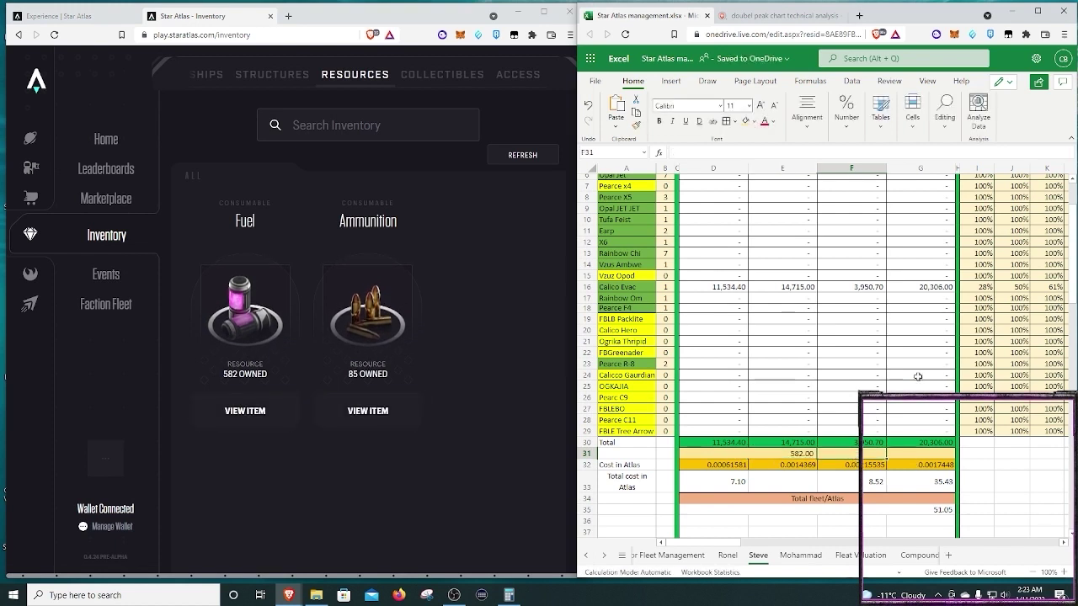
text(85)
key(Return)
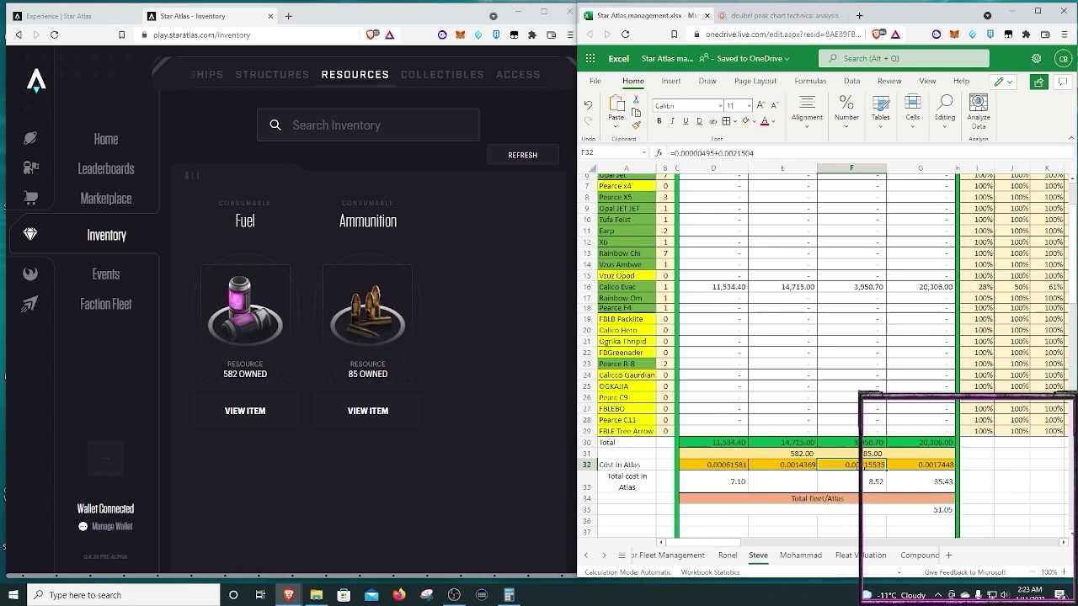
Copy the food column's total cost formula from D33 into the empty fuel cell E33 and check the neighbouring formulas.
click(788, 482)
click(741, 478)
key(ctrl+c)
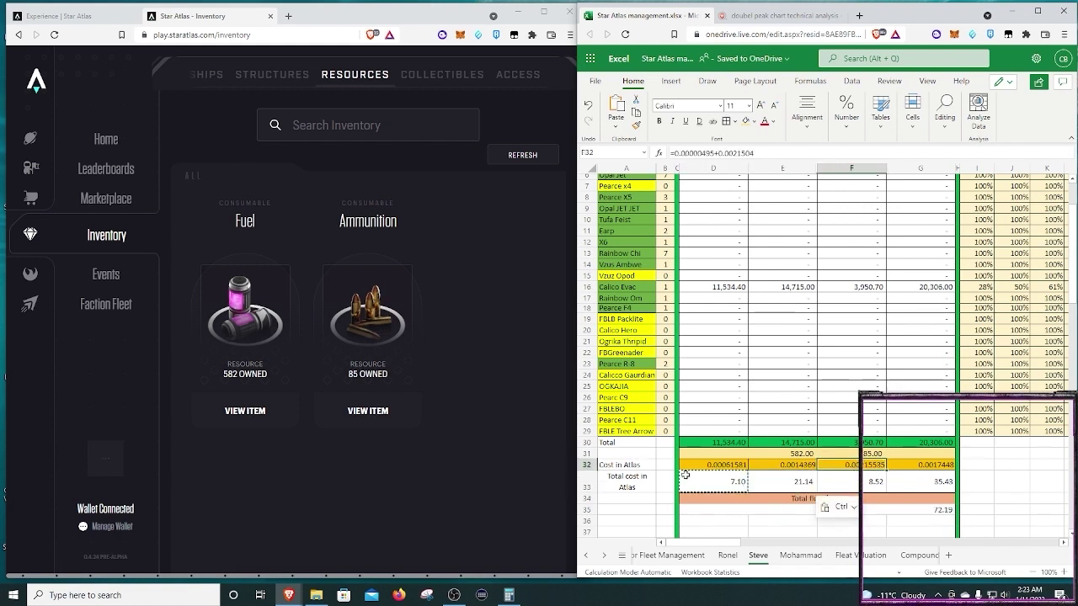
click(782, 482)
key(ctrl+v)
click(834, 487)
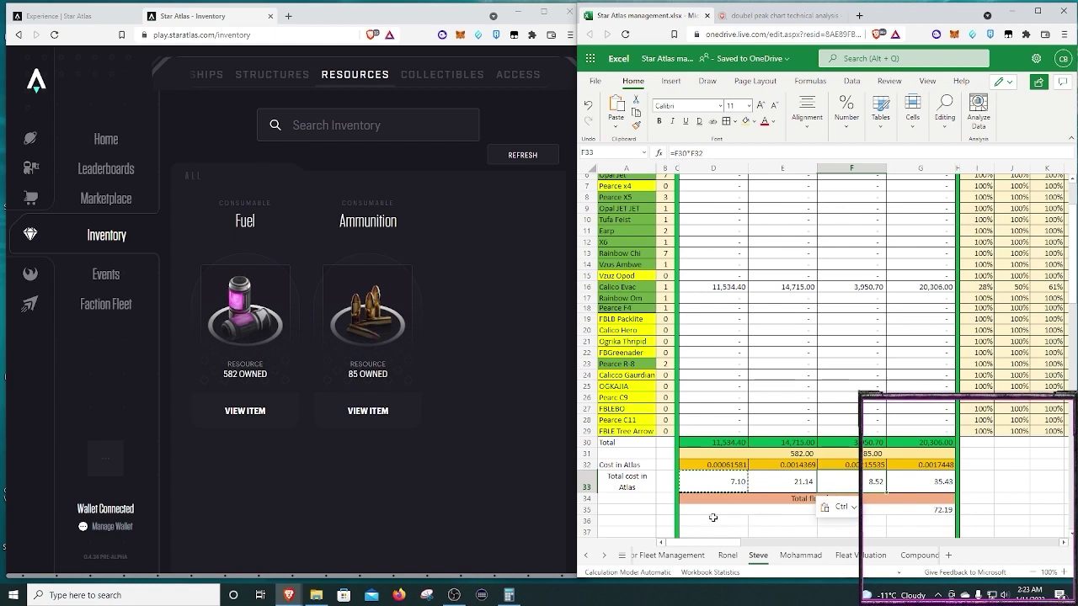
double_click(712, 520)
click(731, 486)
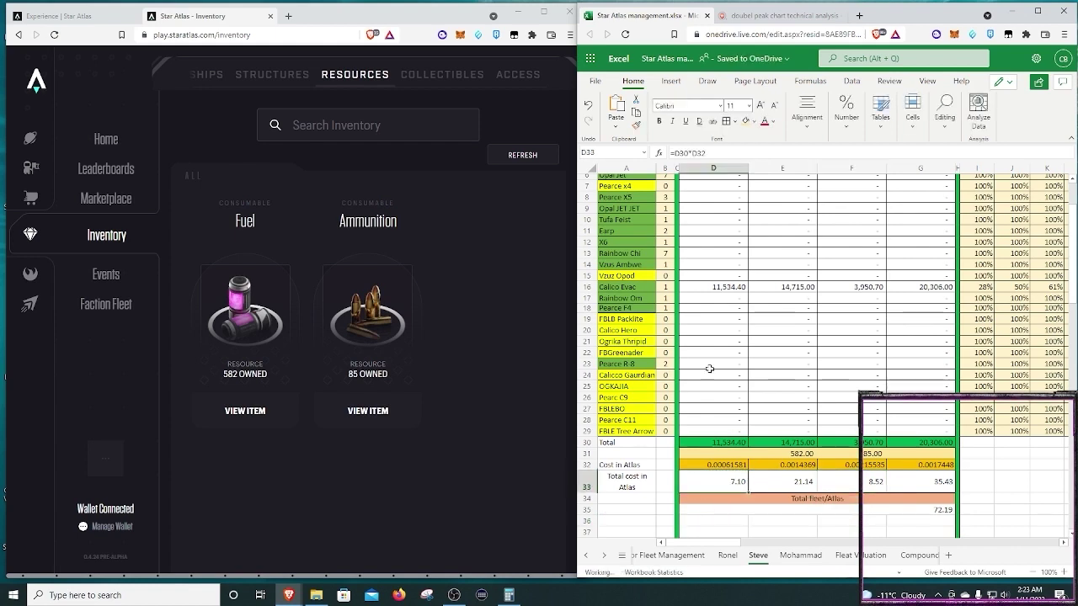
Reopen the Calico Evac's fleet management data and compare its resource levels with the spreadsheet's depletion totals.
click(105, 304)
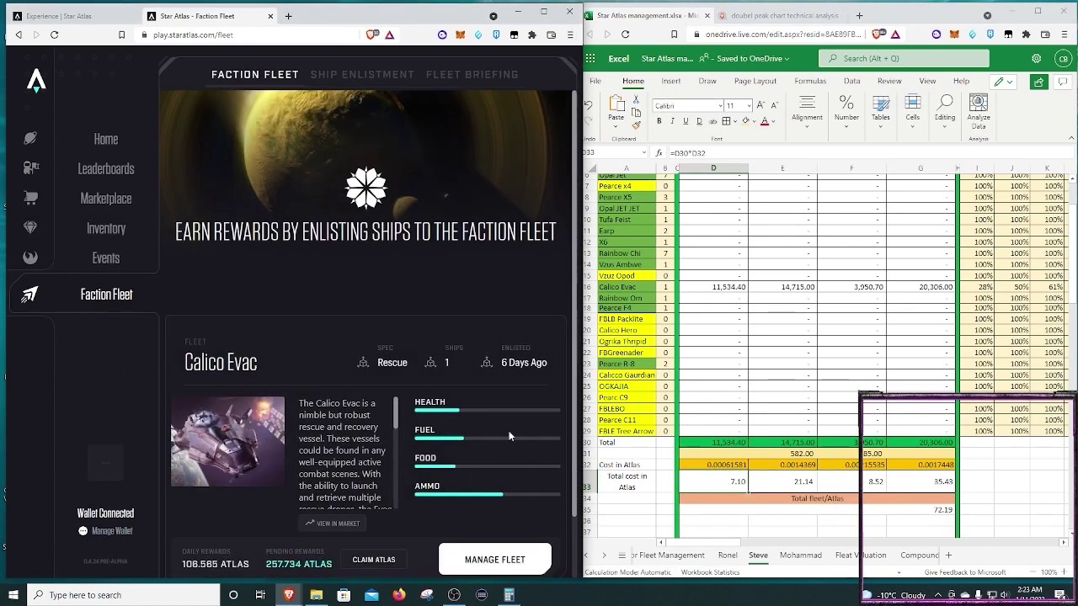
click(494, 559)
scroll(311, 402, down, 2)
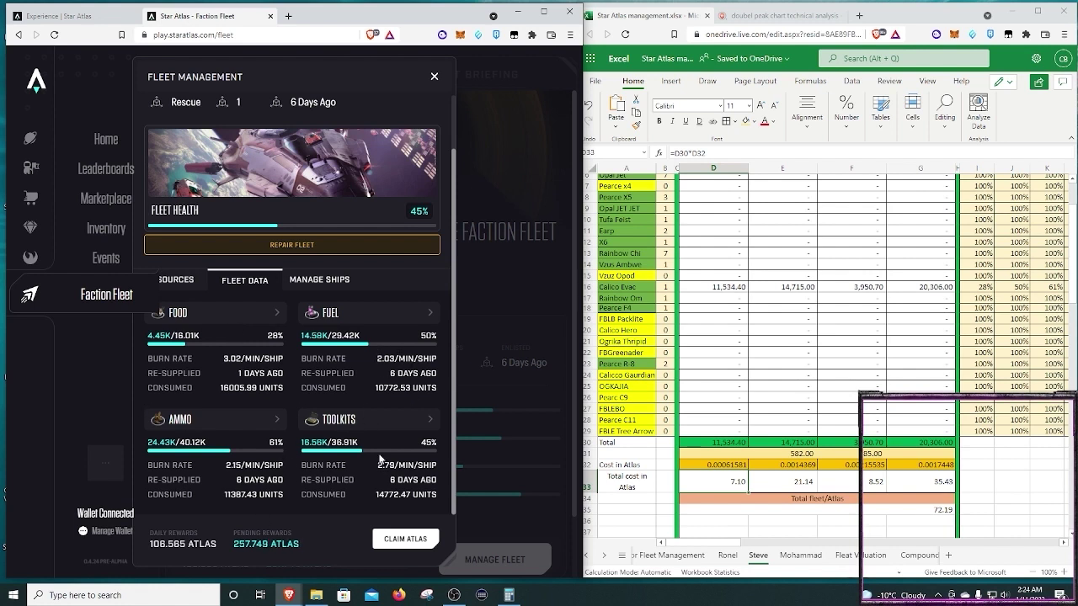
click(723, 442)
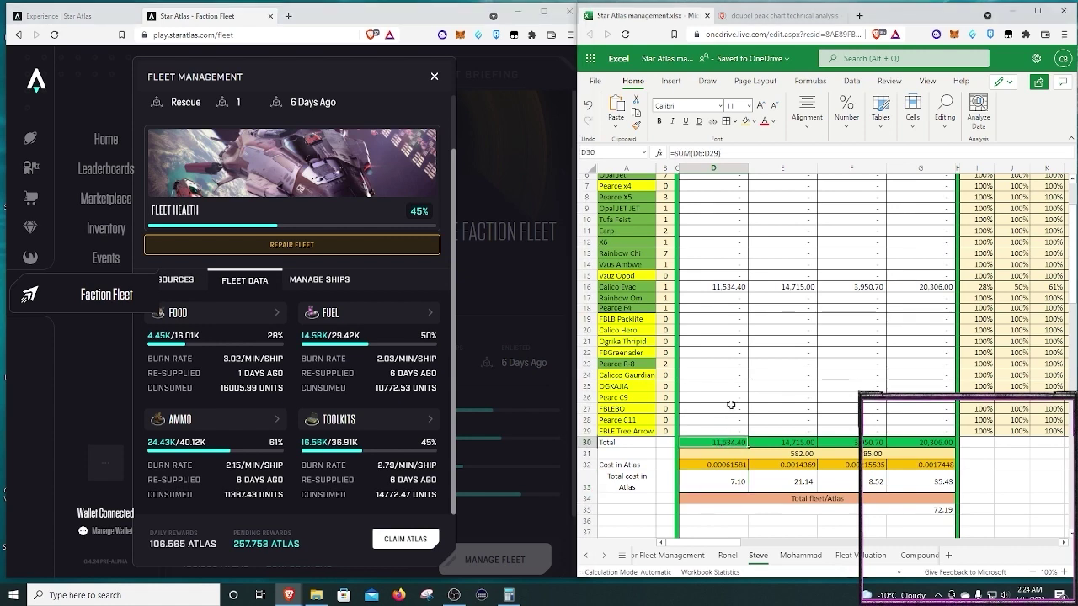
scroll(731, 405, up, 2)
scroll(724, 417, down, 2)
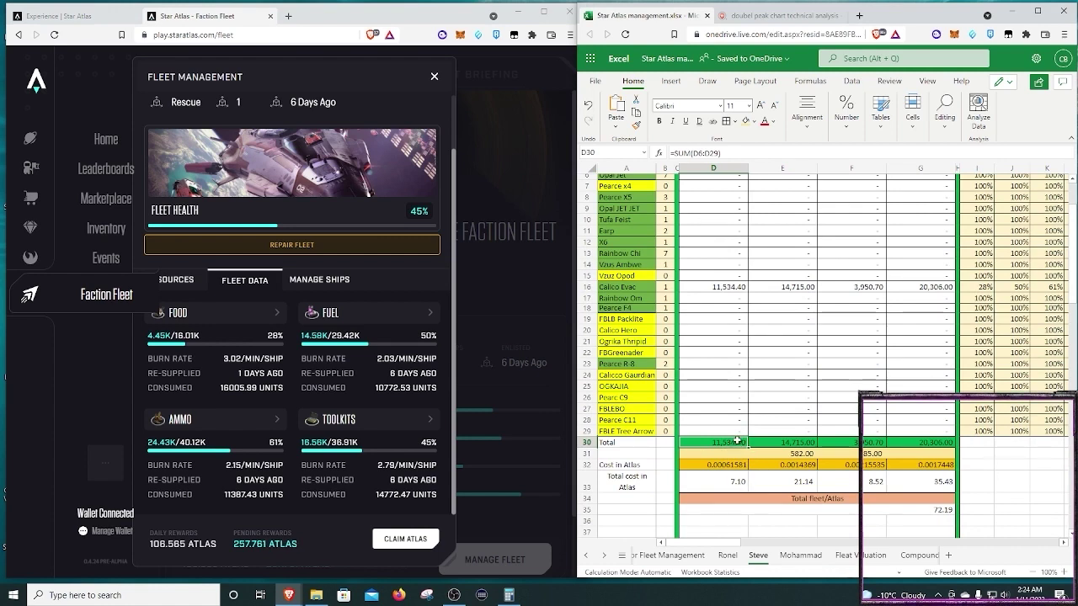
Open the marketplace buy page for Food at the 0.0006144 ATLAS ask price and check it against the spreadsheet's food cost.
click(104, 199)
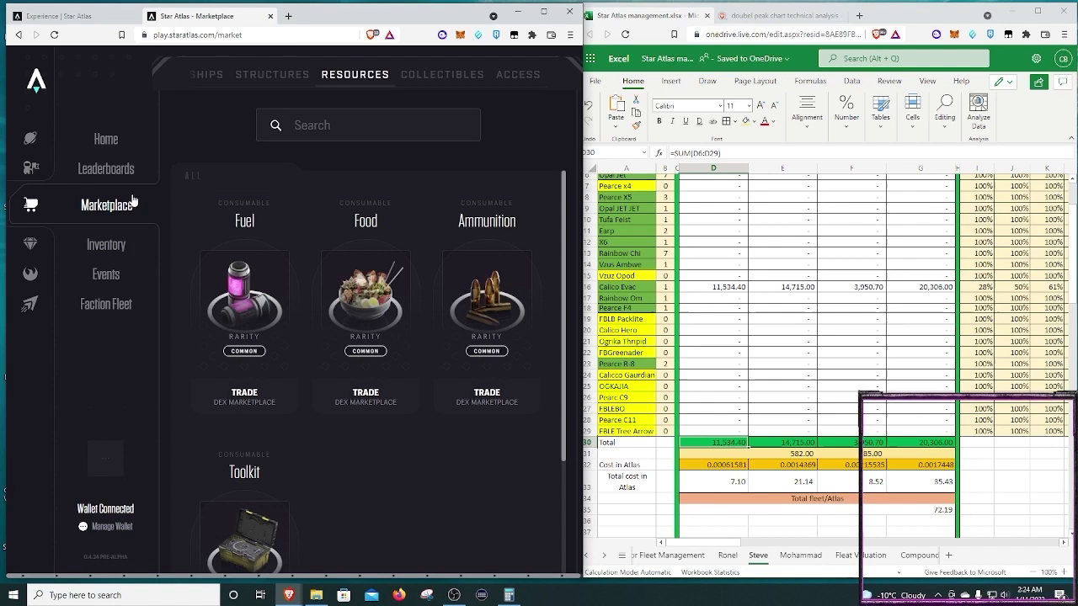
click(387, 297)
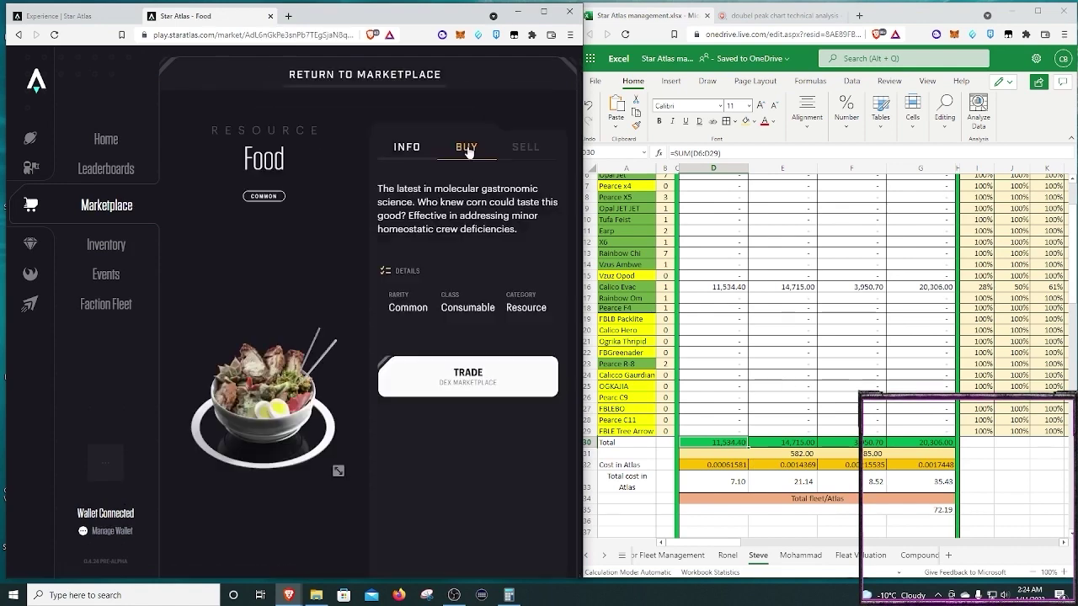
click(468, 146)
click(300, 368)
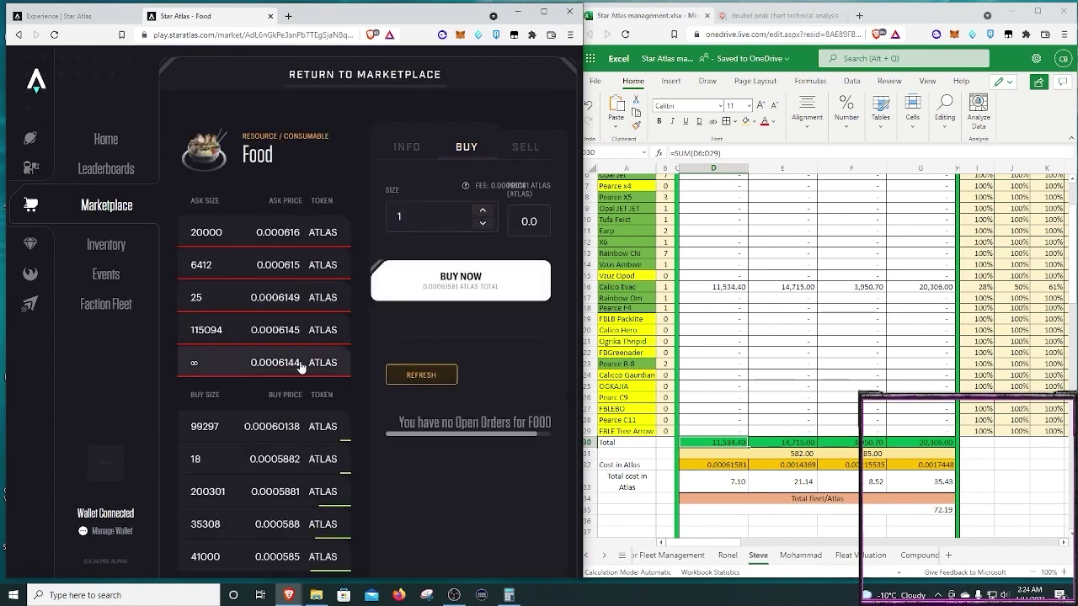
click(727, 465)
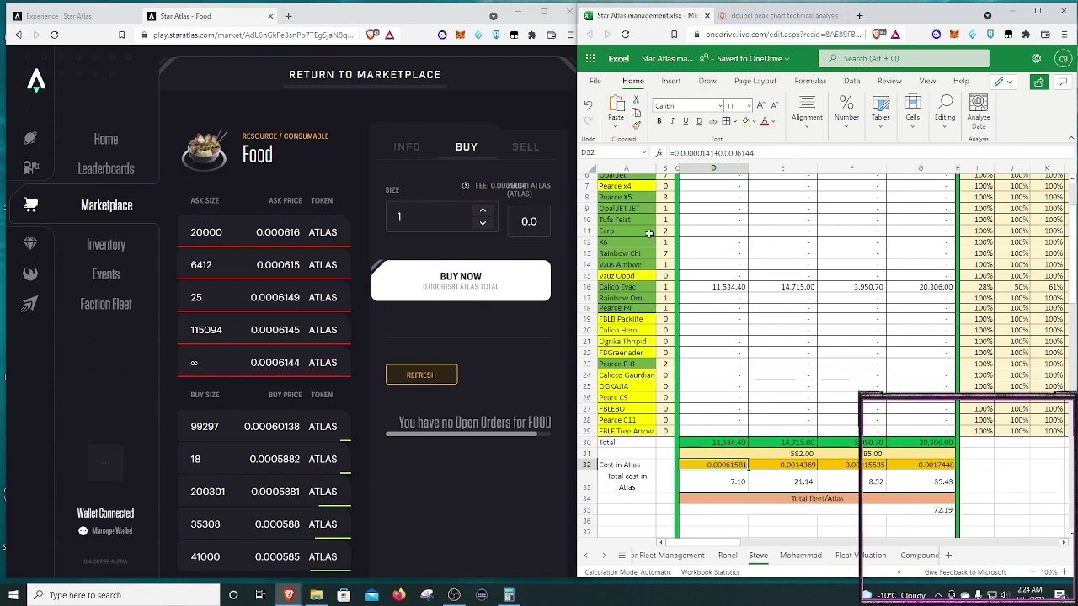
drag(577, 301, 598, 301)
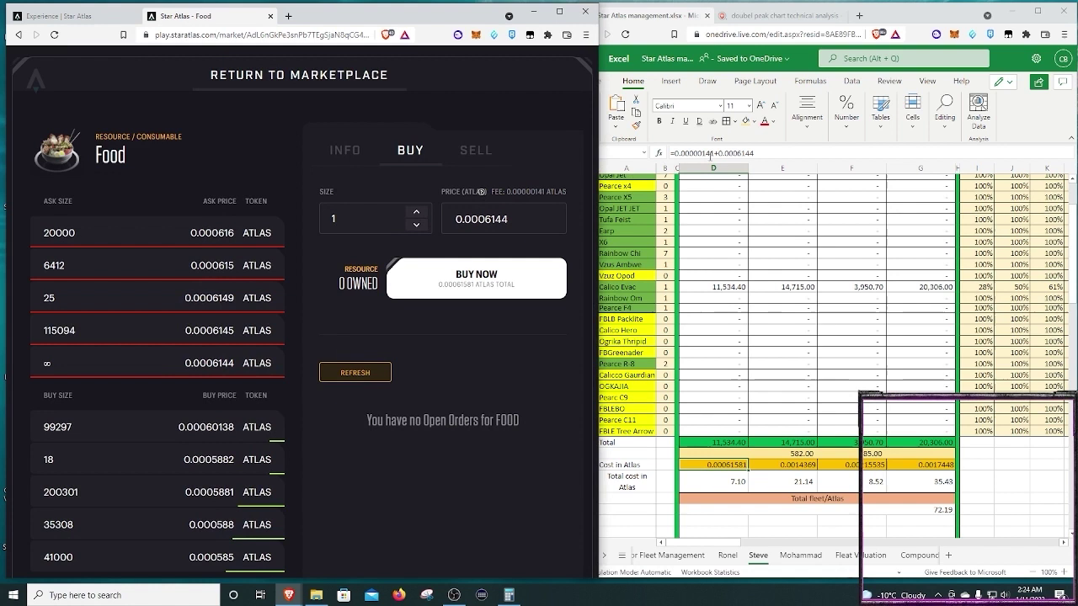
click(735, 481)
Set the food order size to 11540 and compare its ATLAS total with the spreadsheet's food cost.
click(368, 226)
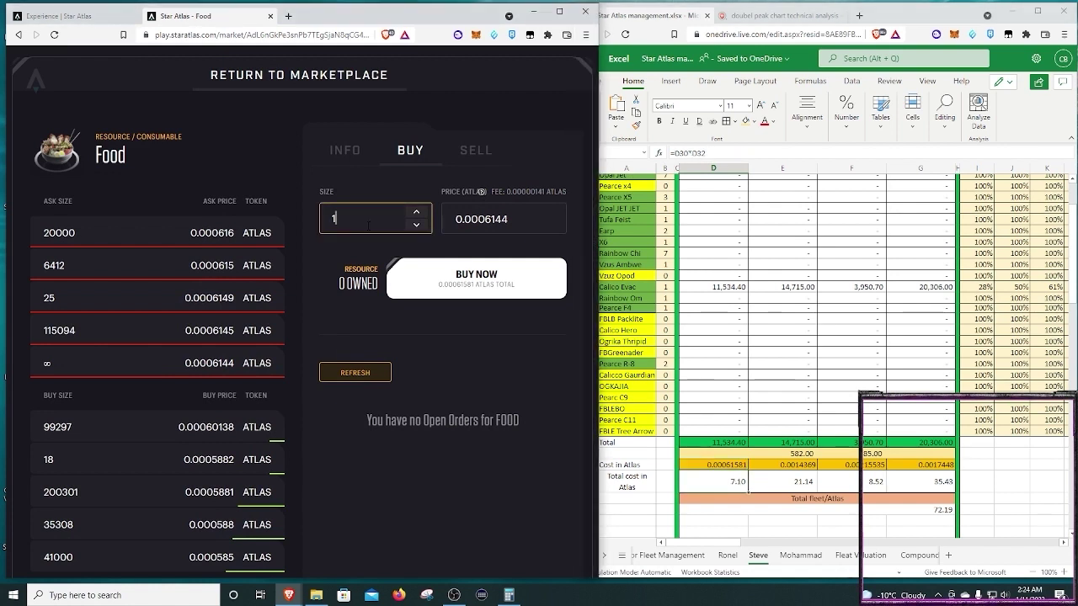
text(11540)
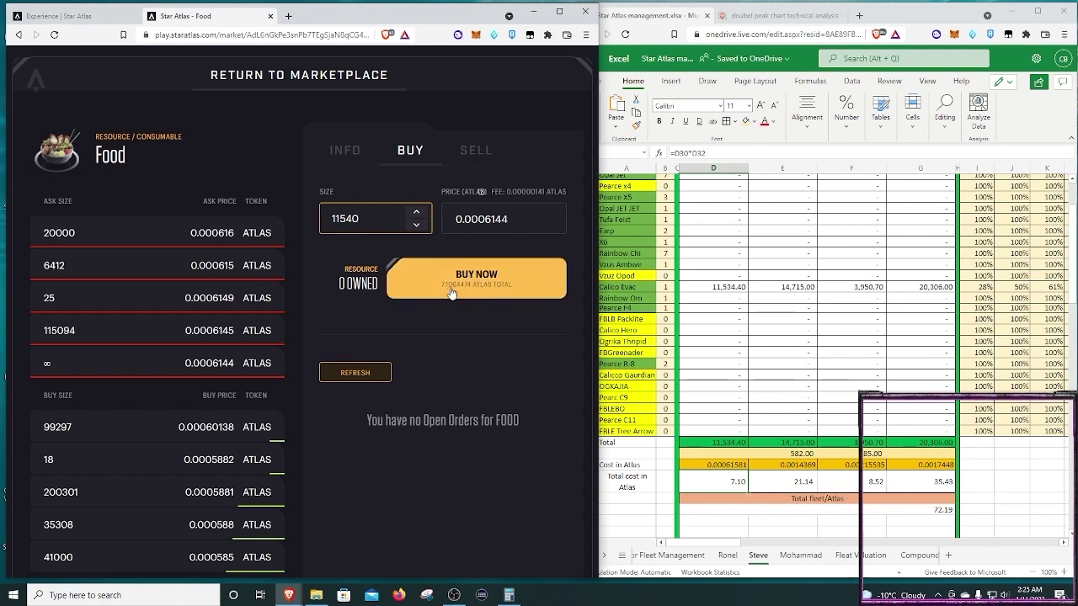
click(730, 485)
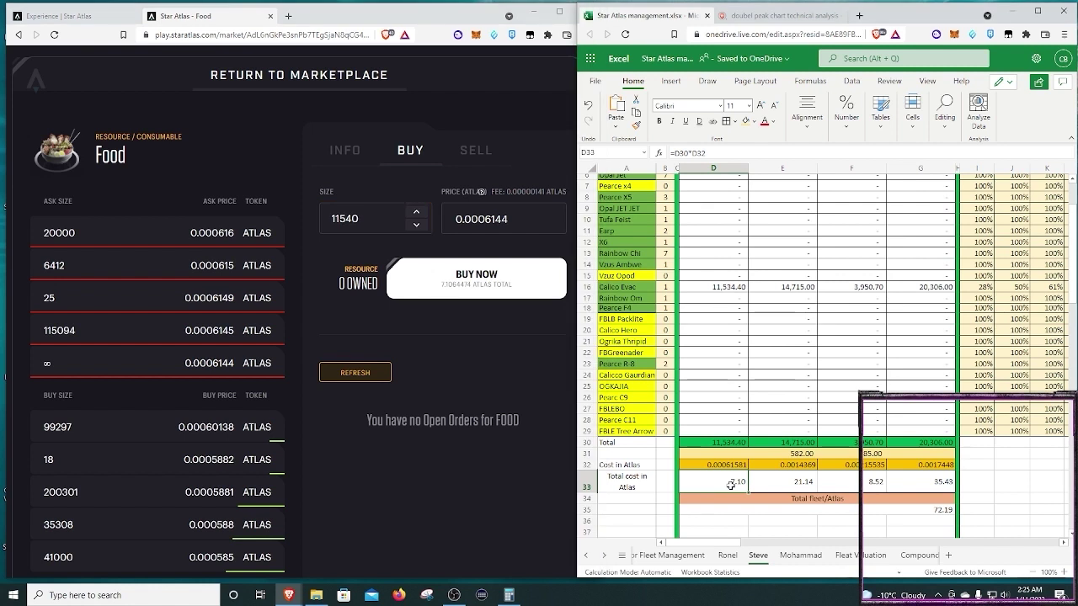
Submit the food purchase, enter the Phantom wallet password to unlock it, and approve the transaction.
click(462, 290)
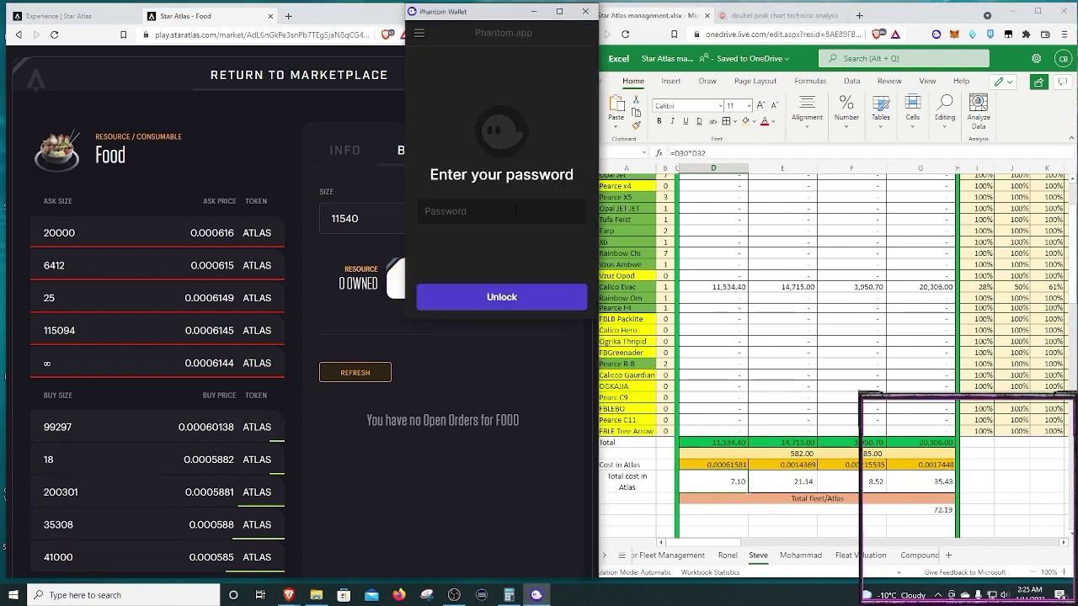
text(•••••)
click(550, 299)
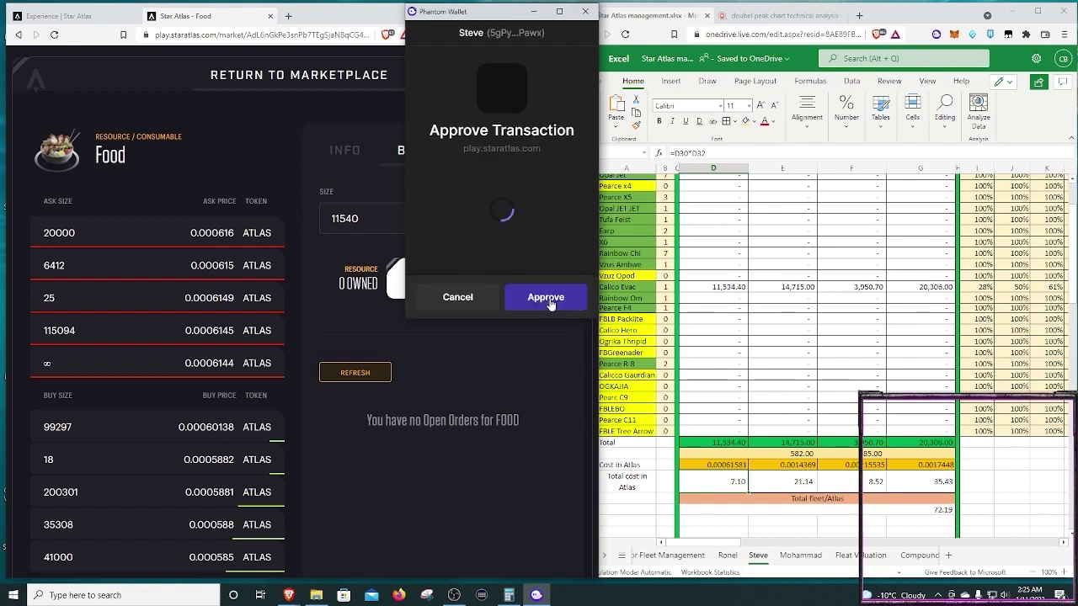
click(550, 302)
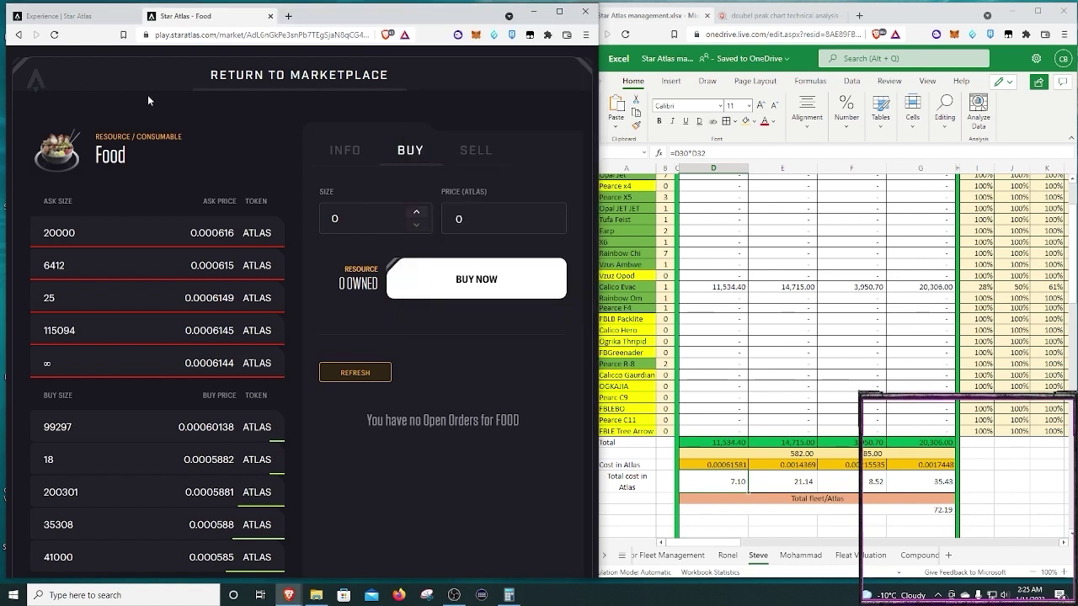
Open the resources in the inventory and connect the Phantom wallet to show them.
click(35, 81)
click(144, 235)
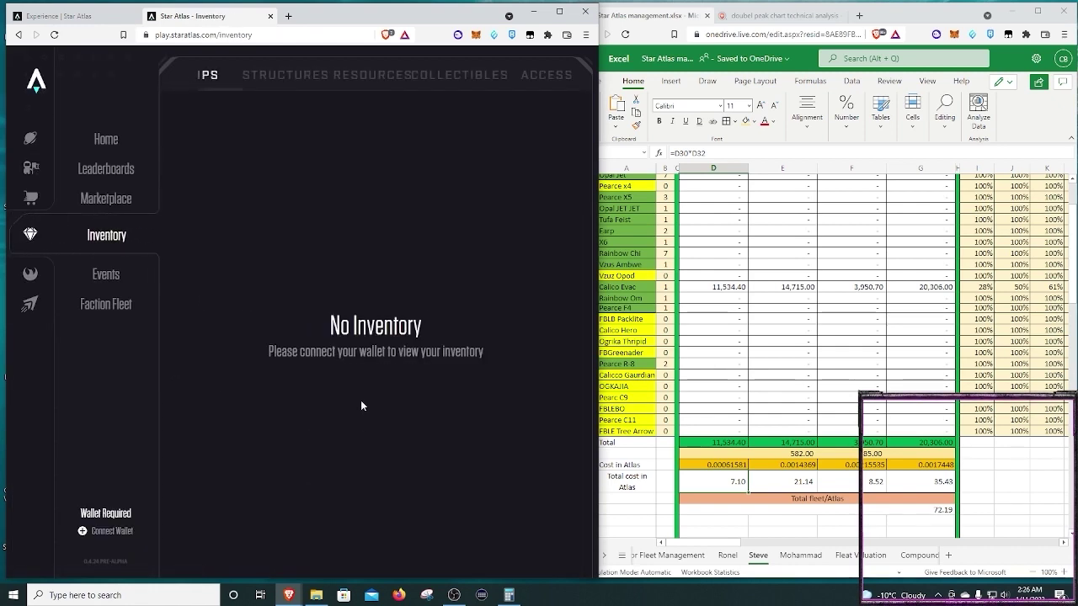
click(373, 74)
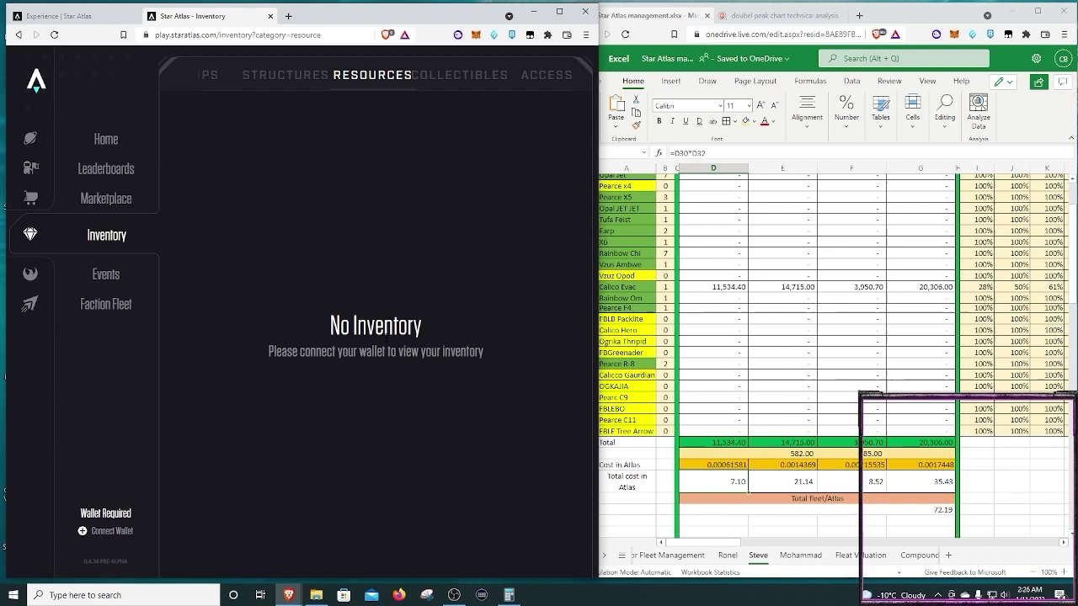
click(379, 194)
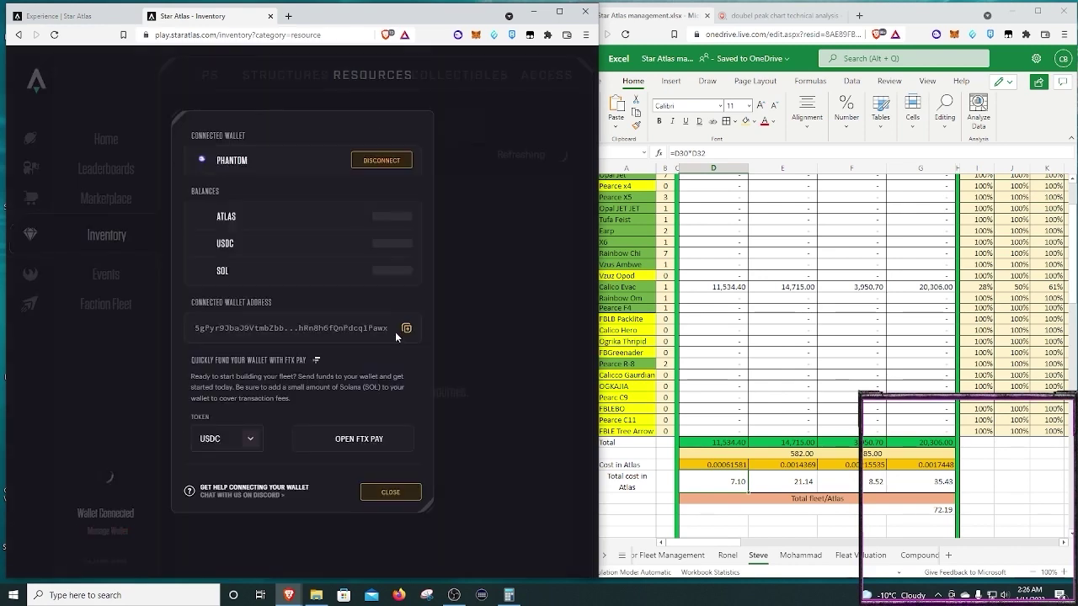
click(387, 497)
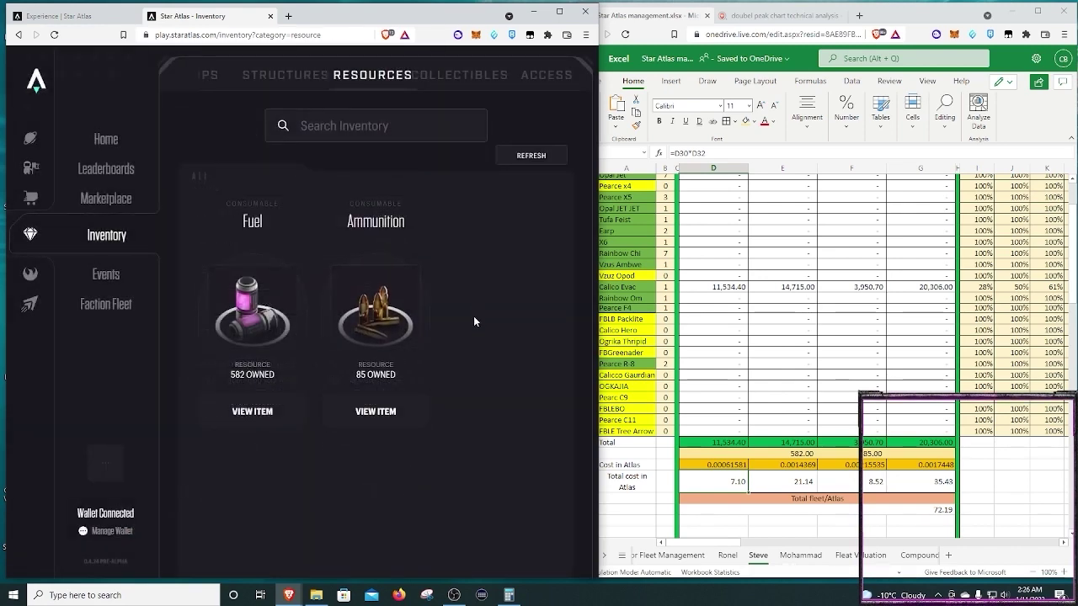
Claim the purchased FOOD balance into the inventory and approve the wallet transaction.
click(252, 397)
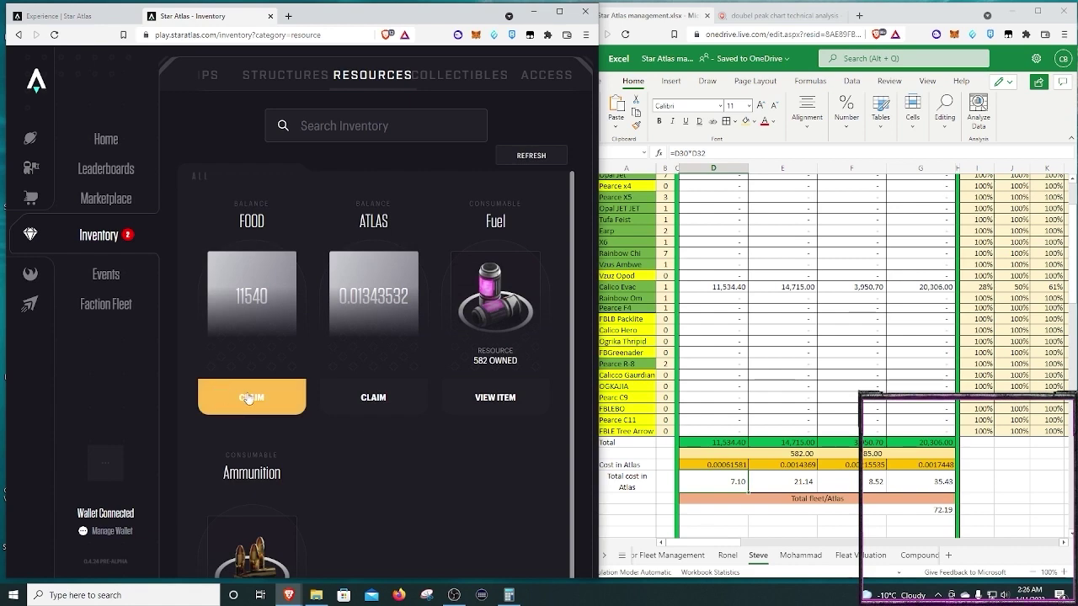
click(557, 298)
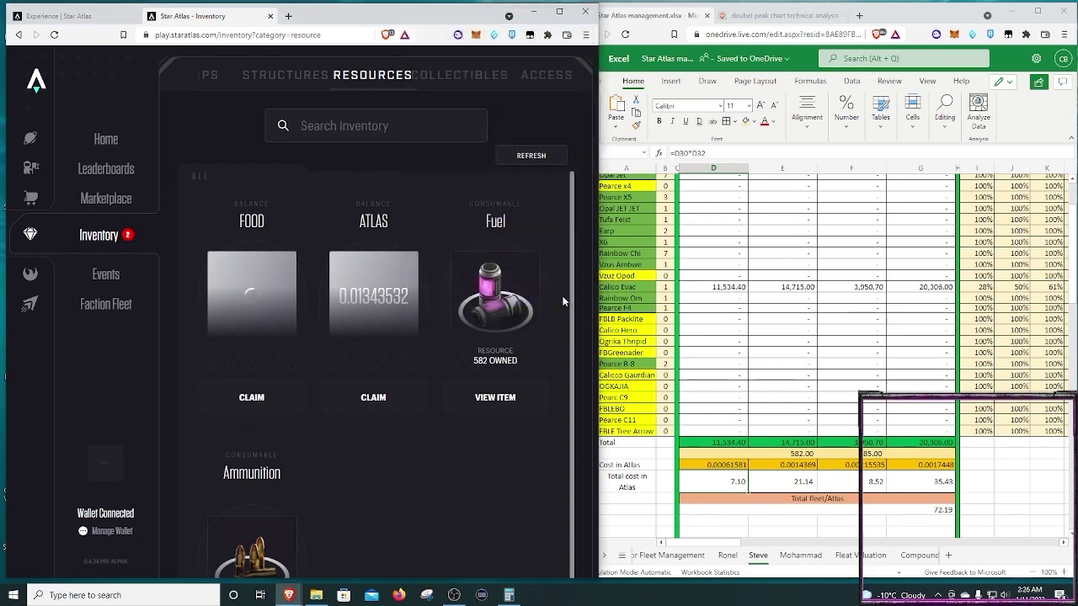
Re-supply the Calico Evac in the faction fleet with 11540 food and approve the wallet transaction.
click(112, 312)
click(518, 561)
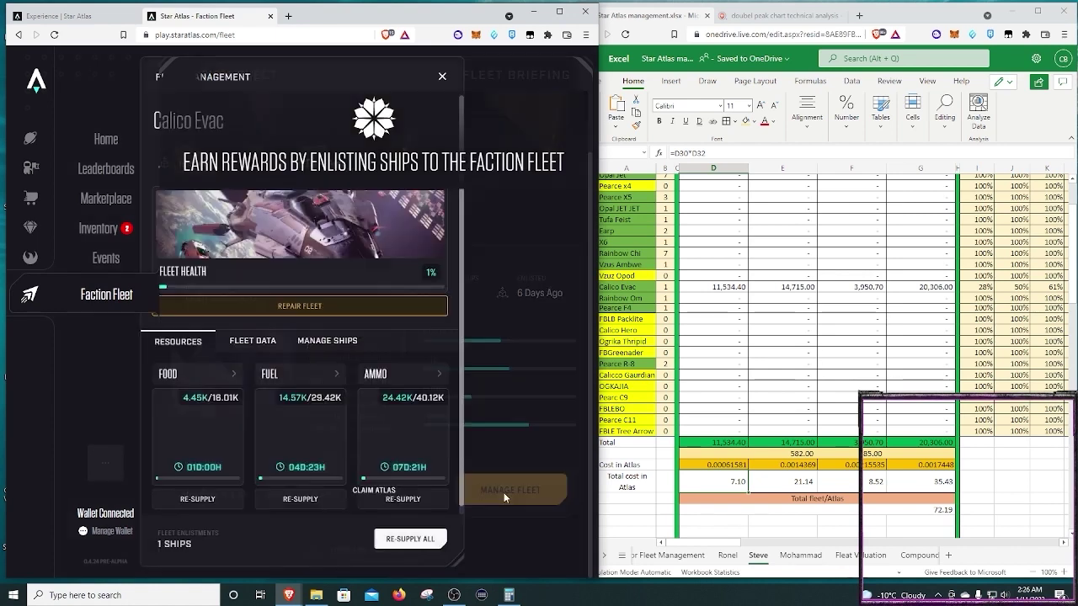
click(180, 499)
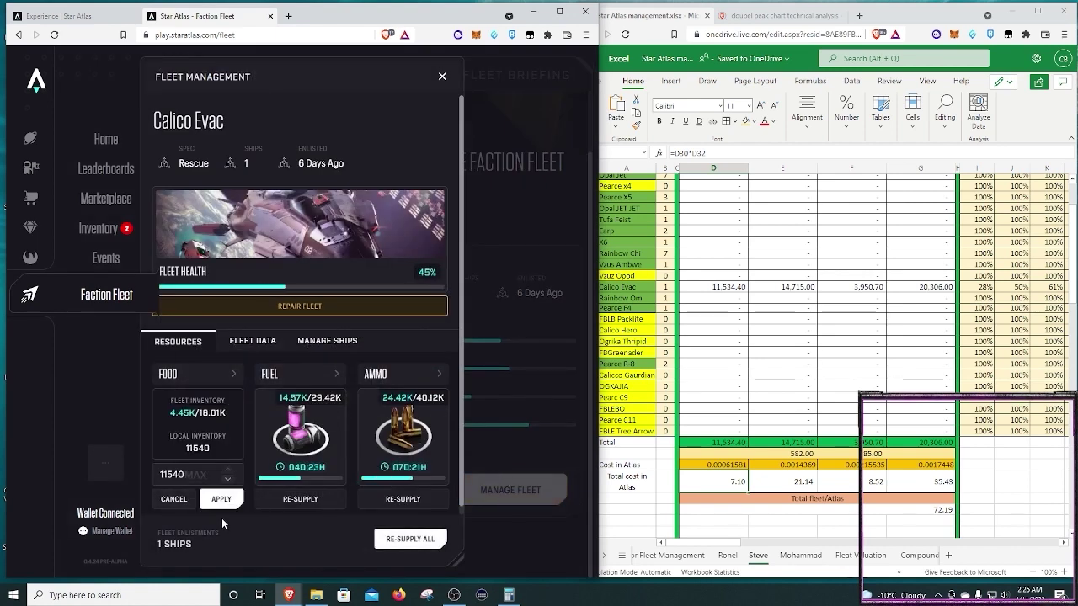
click(221, 500)
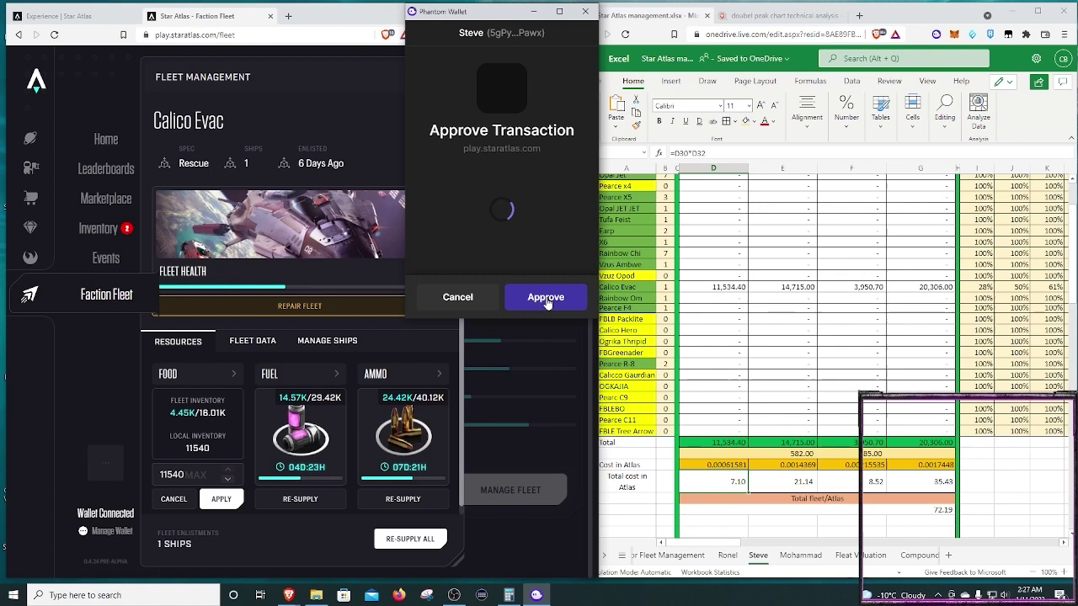
click(546, 299)
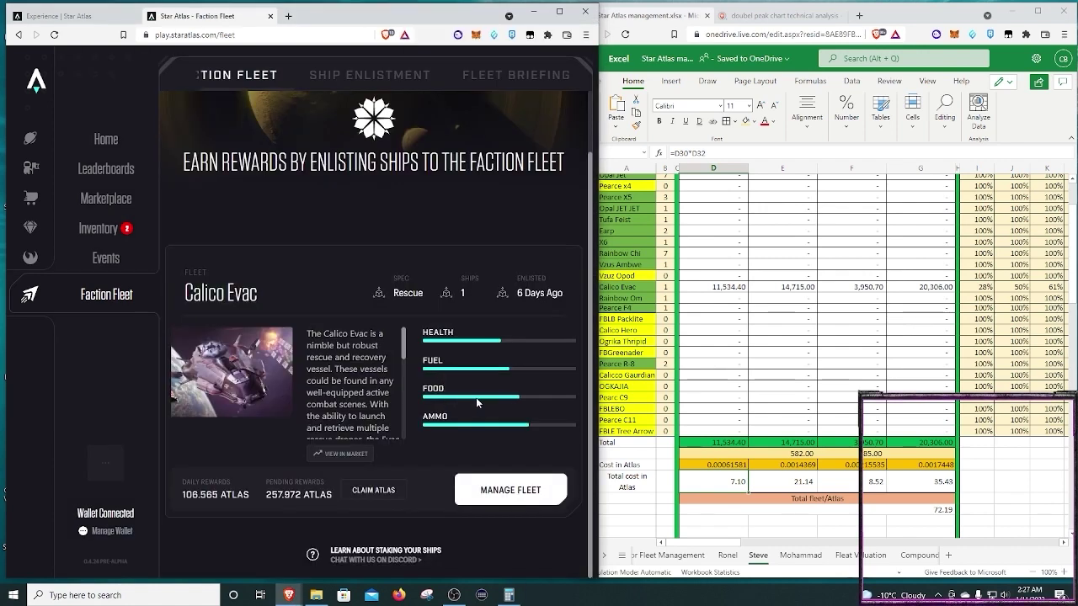
Reopen the Calico Evac's fleet management, check its food level in the resources and fleet data, and close it.
click(505, 490)
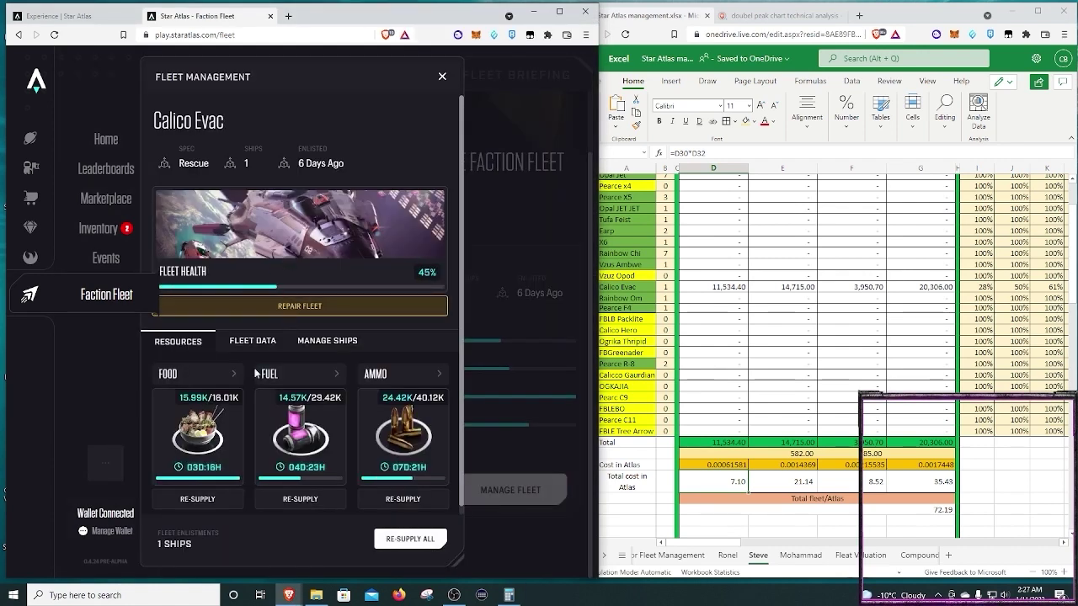
click(251, 342)
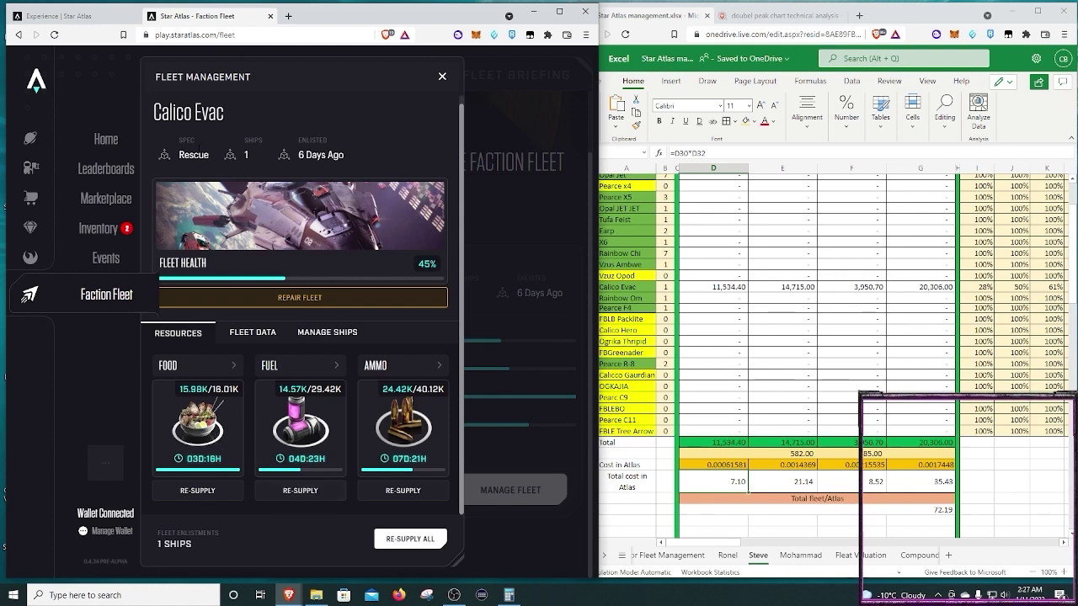
click(224, 332)
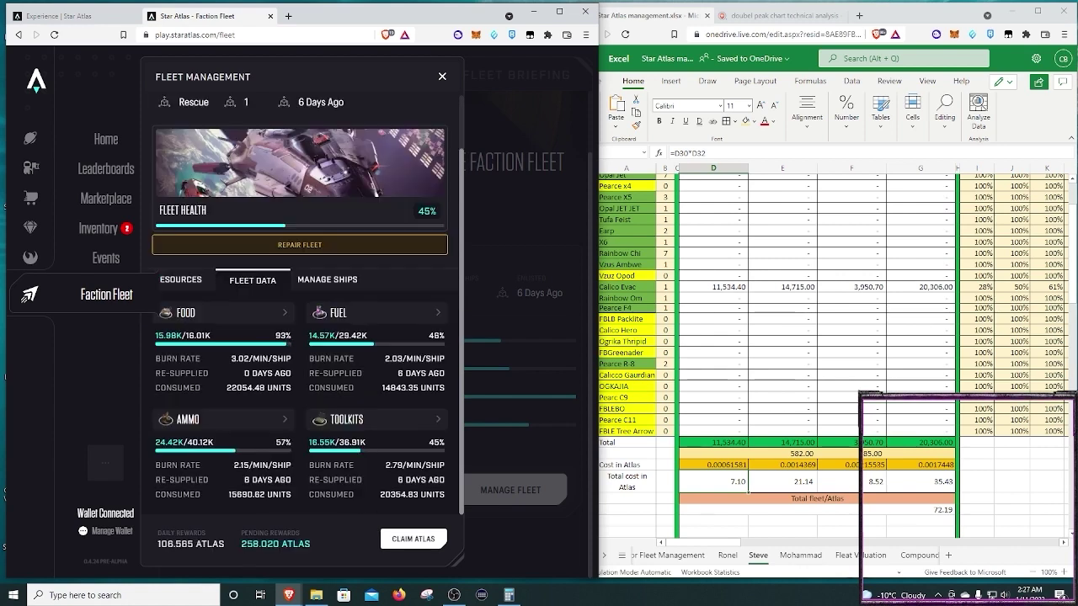
click(442, 77)
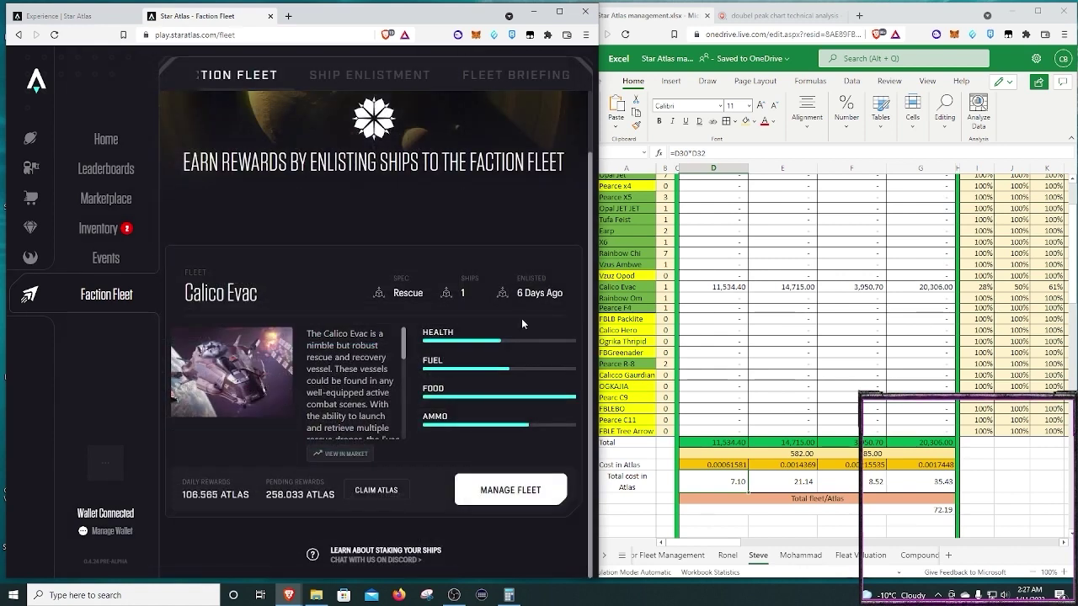